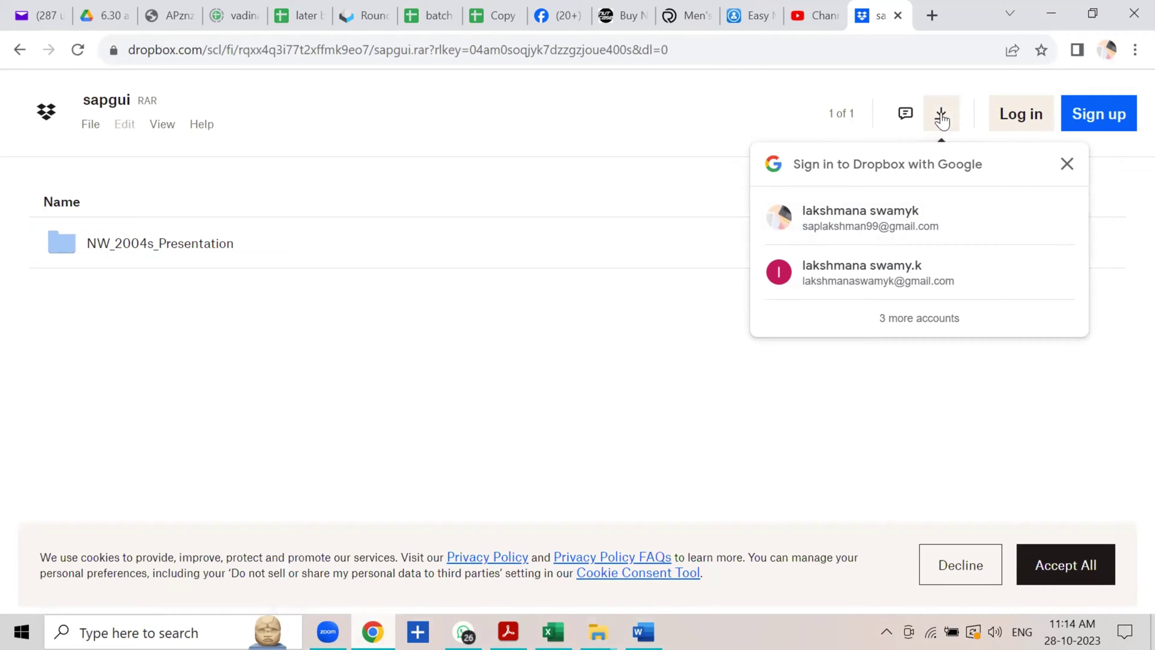
Step: Download sapgui.rar (329 MB) from Dropbox into Downloads, then minimize the Explorer window
left_click(941, 118)
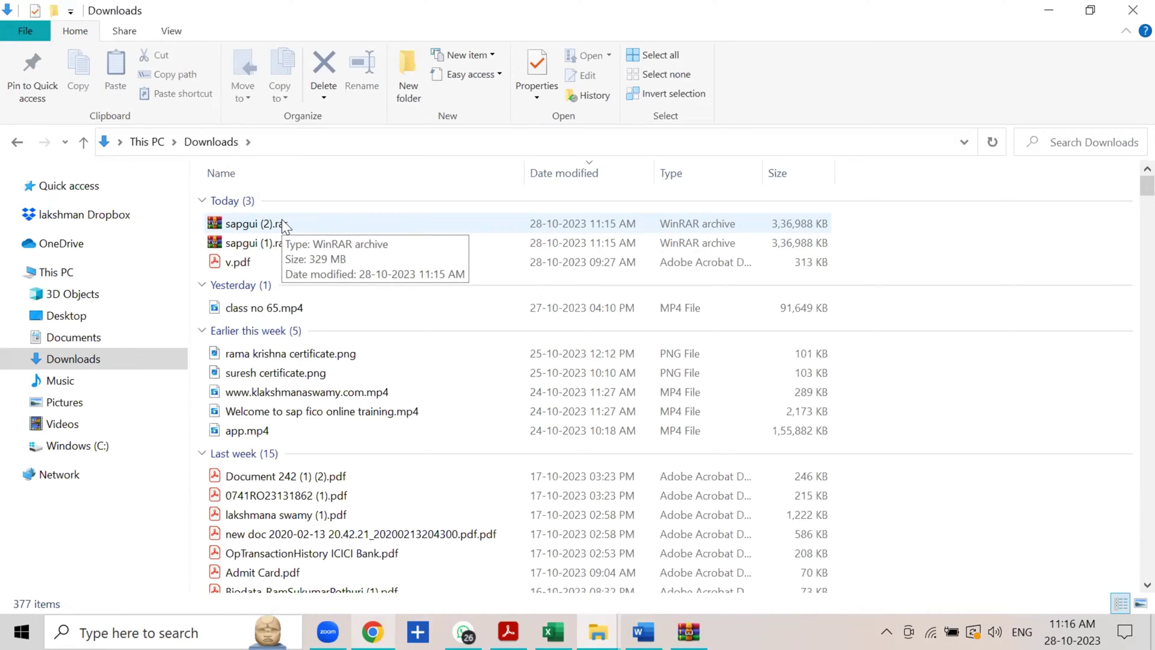
left_click(1048, 11)
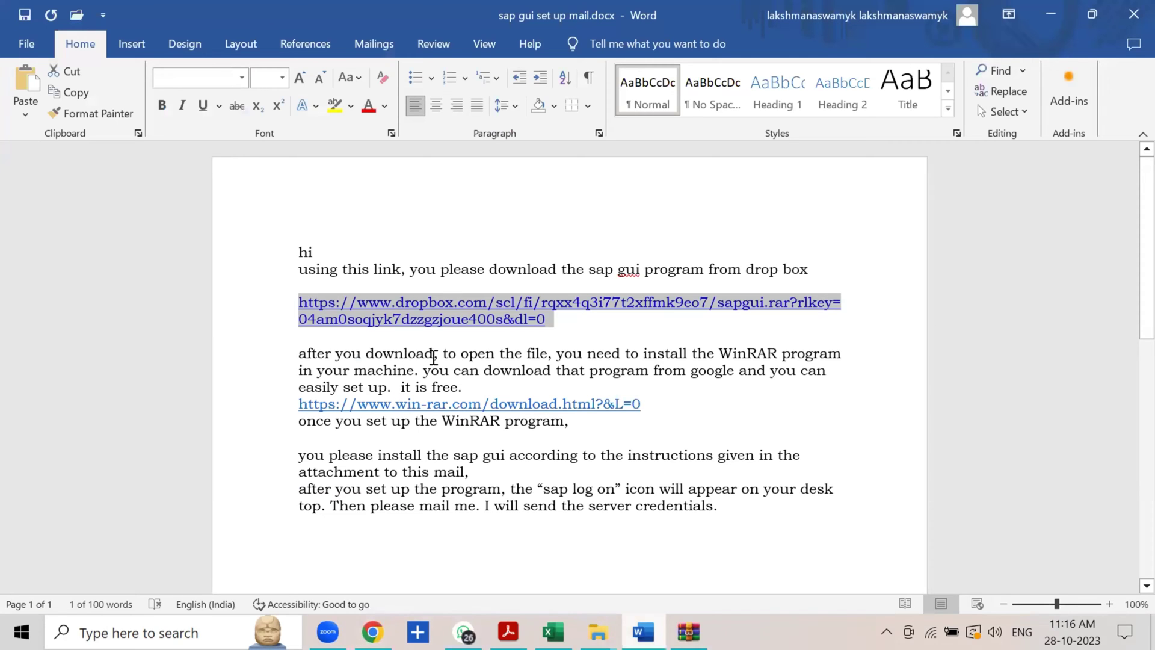
Step: Select the words 'WinRAR program' in the setup mail and minimize Word
double_click(740, 354)
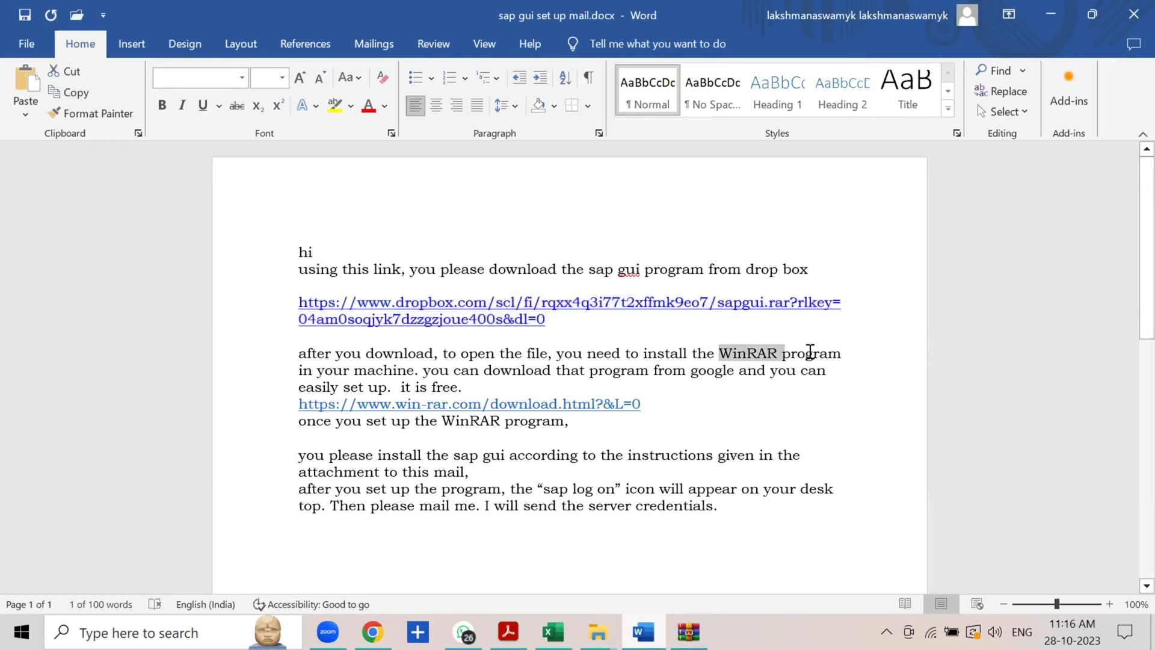
left_click_drag(810, 350, 836, 353)
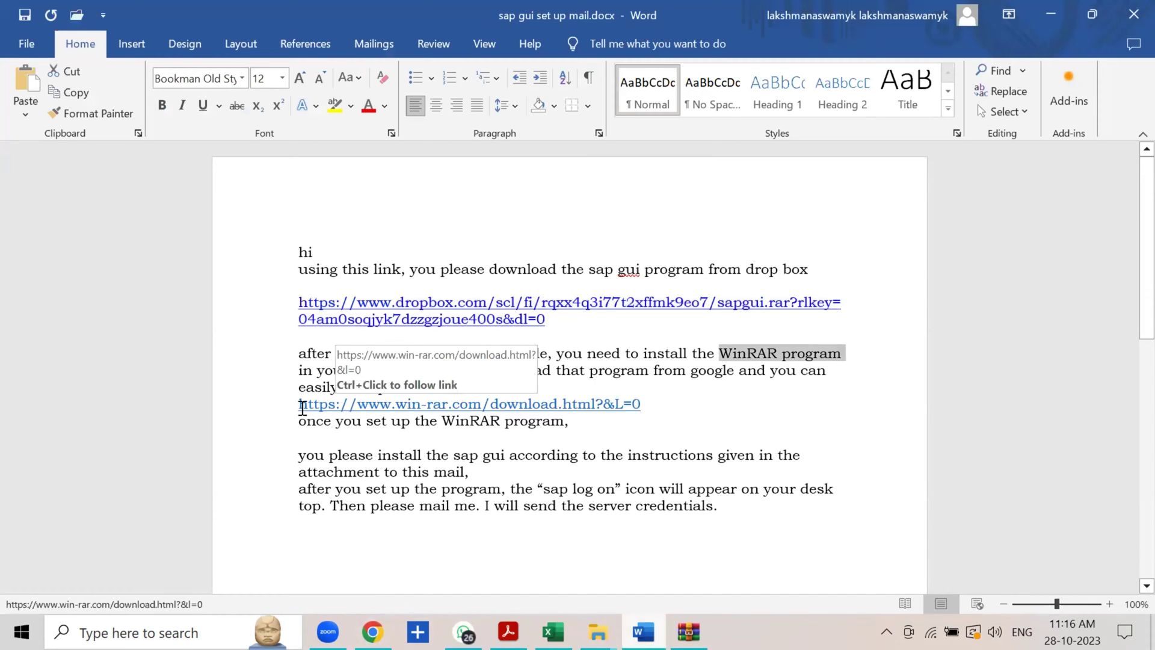
left_click(1053, 13)
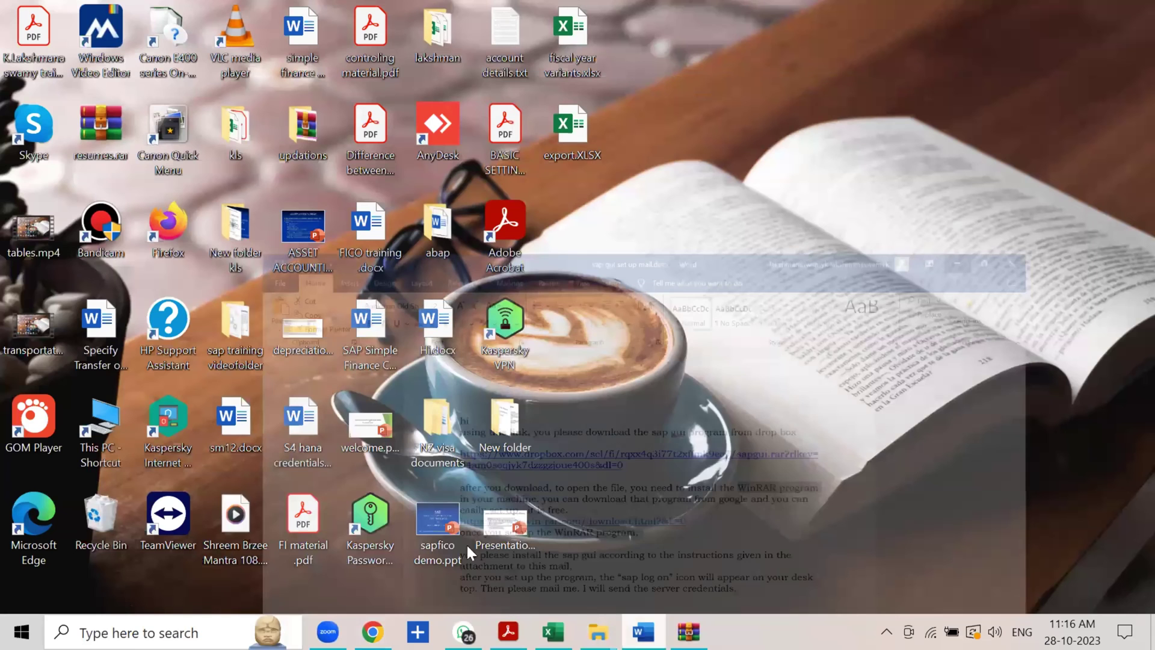
Step: Google 'download winrar free' in a new Chrome tab, then minimize the browser
left_click(372, 632)
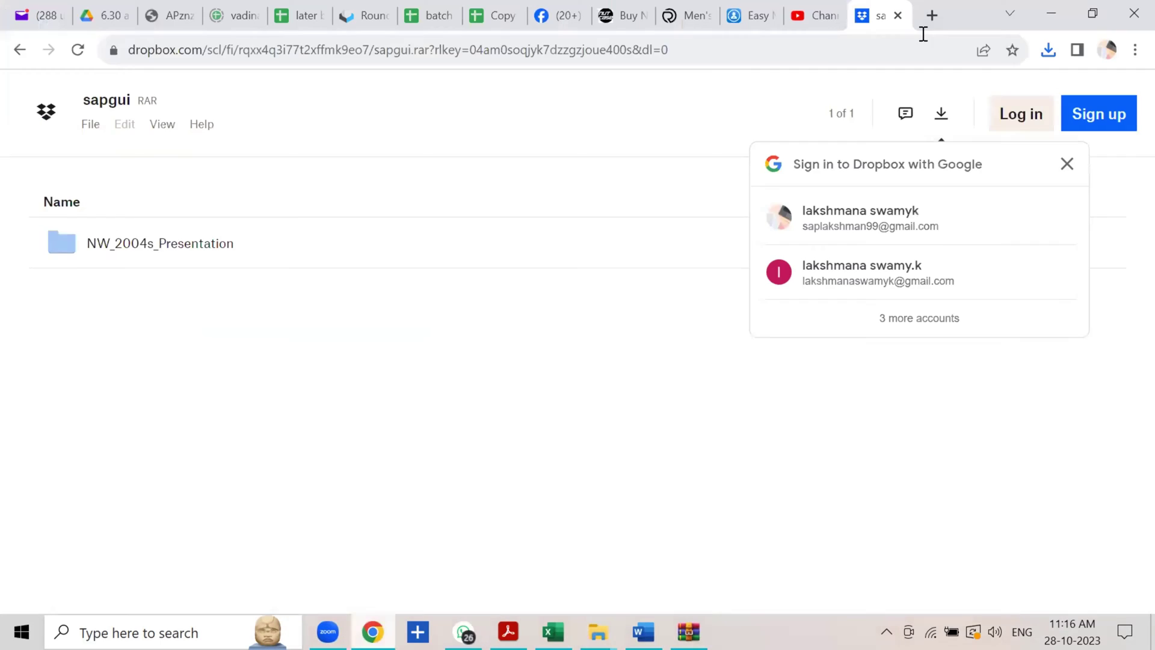
key("ctrl+t")
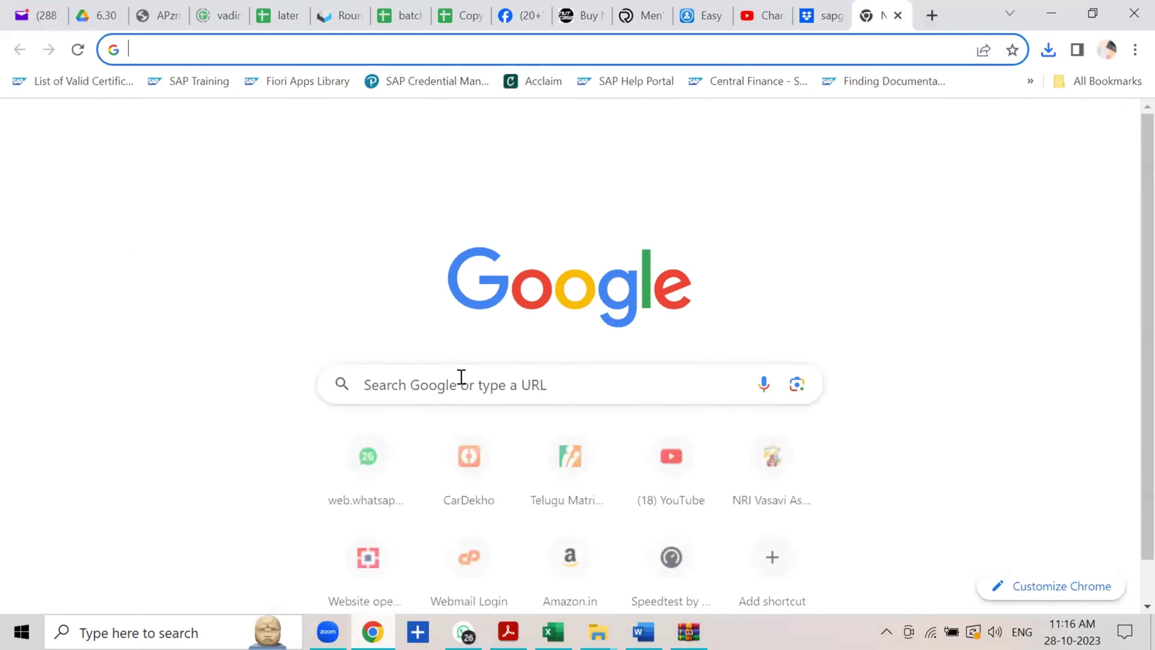
left_click(461, 376)
type("d")
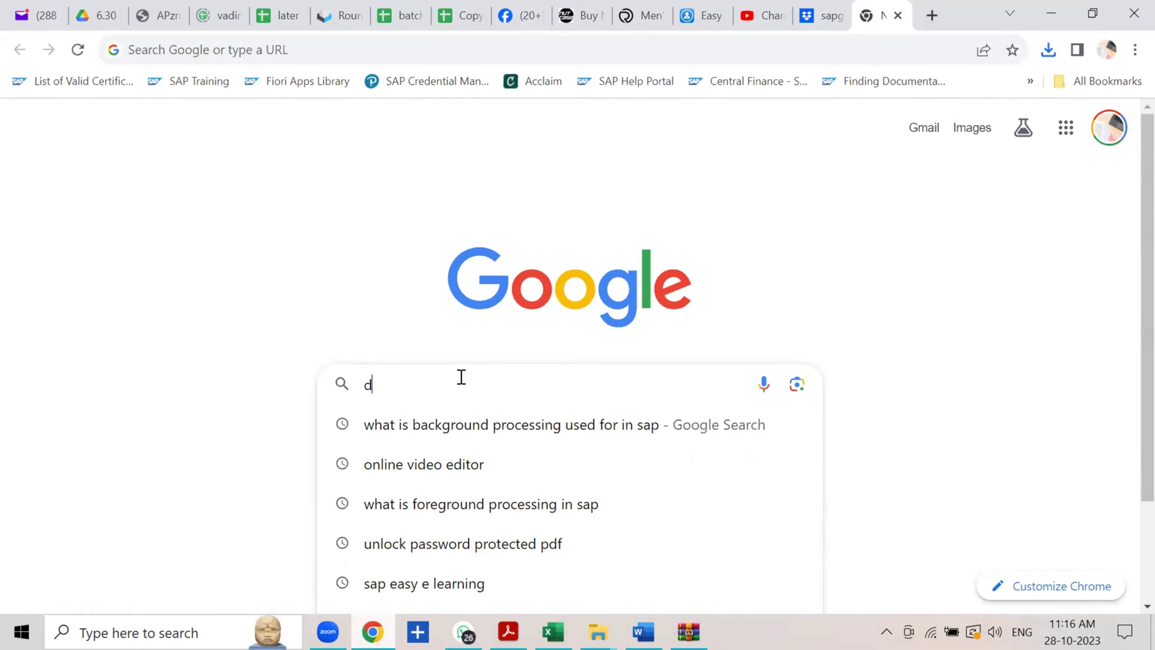
type("ownload wi")
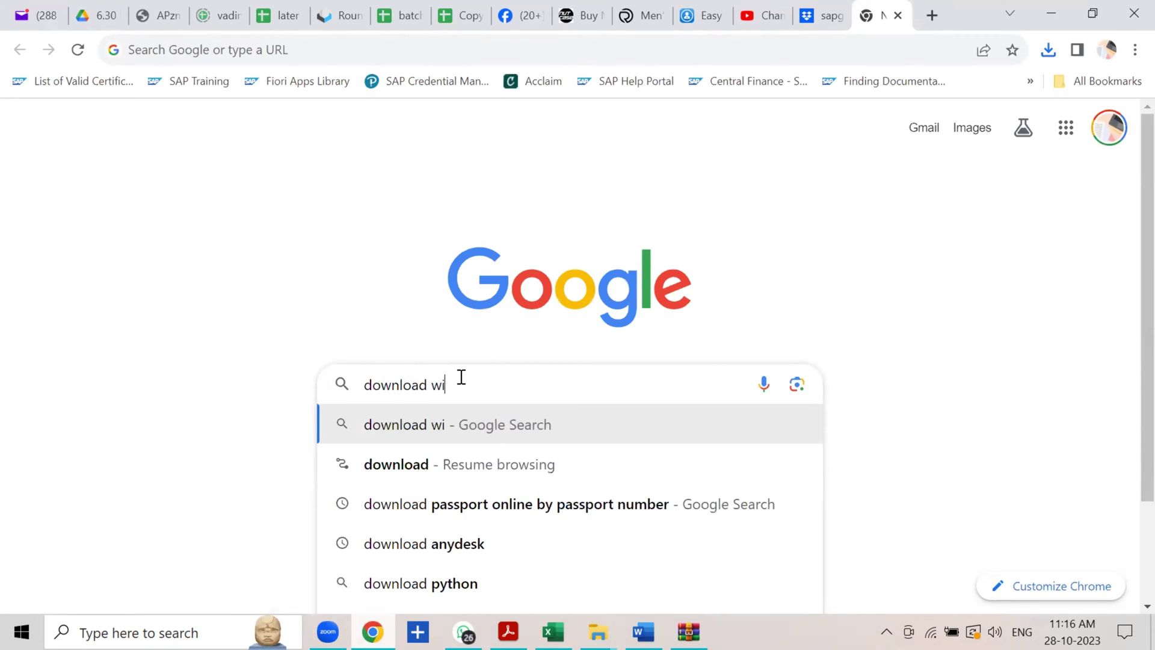
type("nrrat")
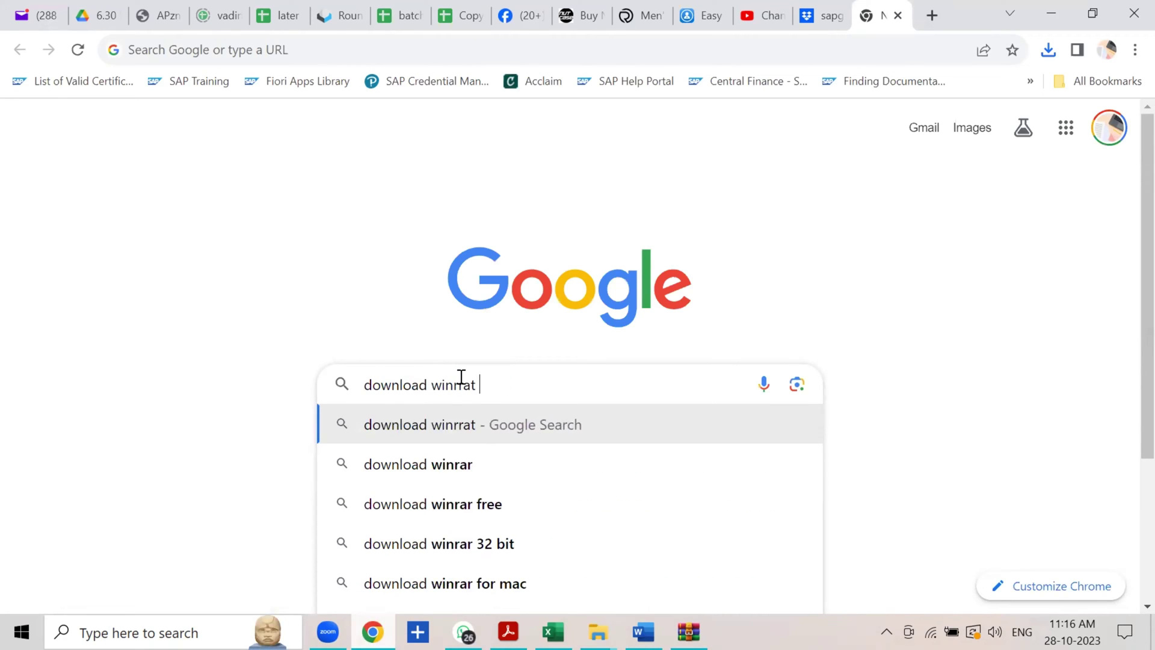
key("BackSpace")
key("BackSpace")
key("BackSpace")
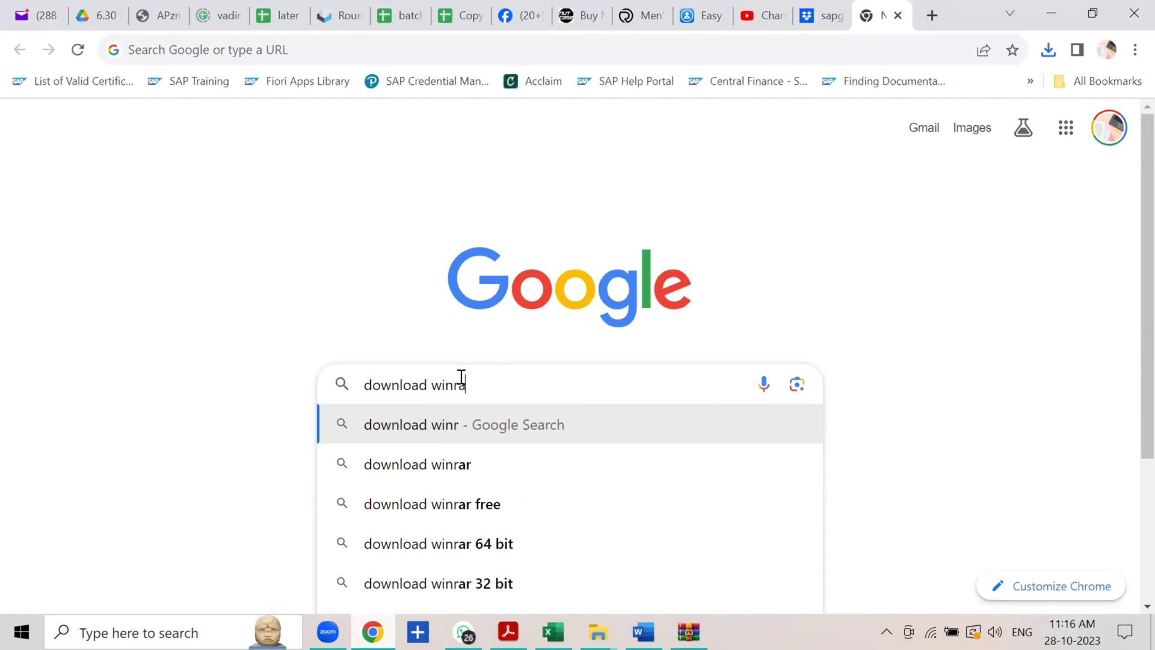
type("ar")
left_click(460, 468)
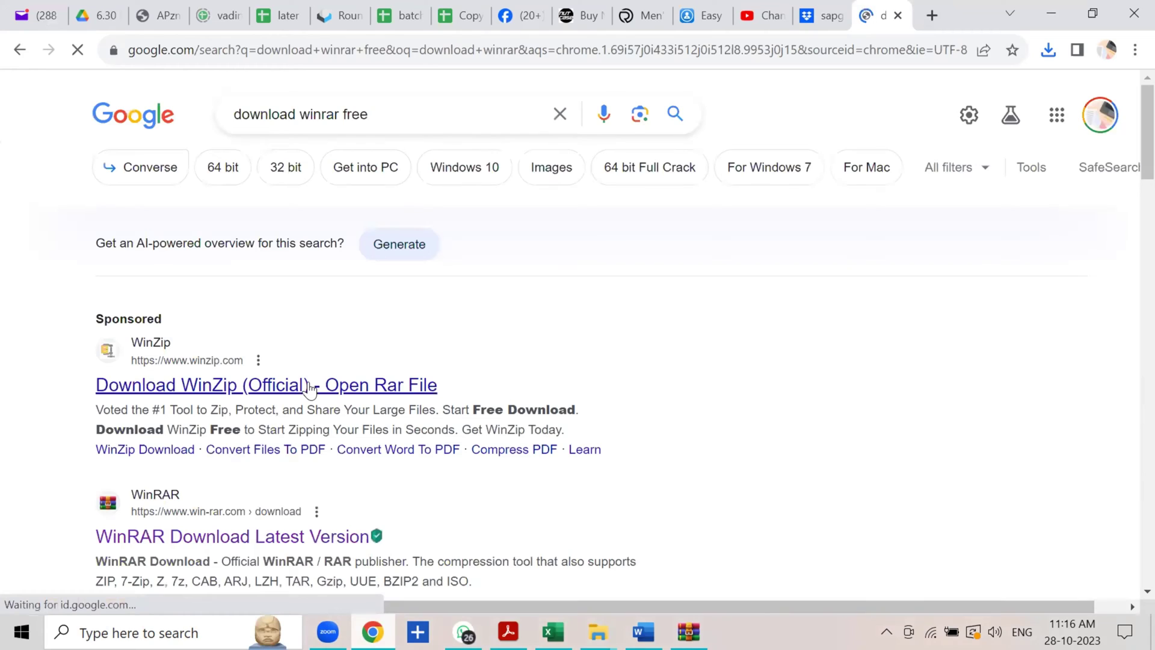
left_click(1059, 9)
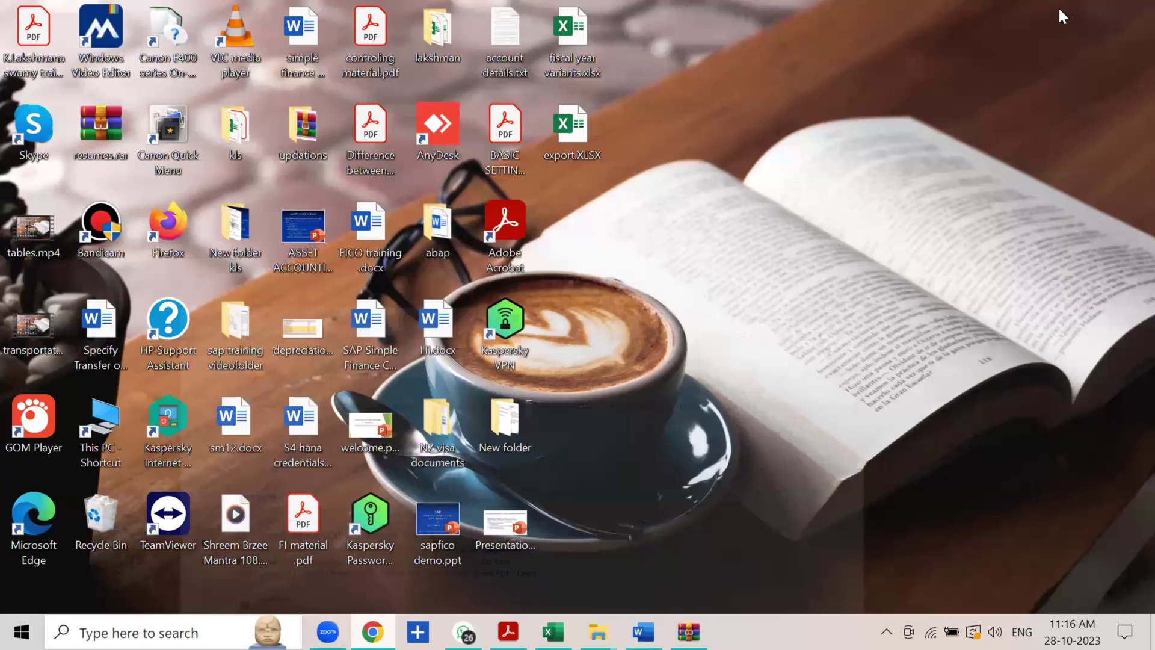
Step: Open sapgui (1).rar from This PC's Downloads folder in WinRAR
right_click(689, 631)
left_click(980, 369)
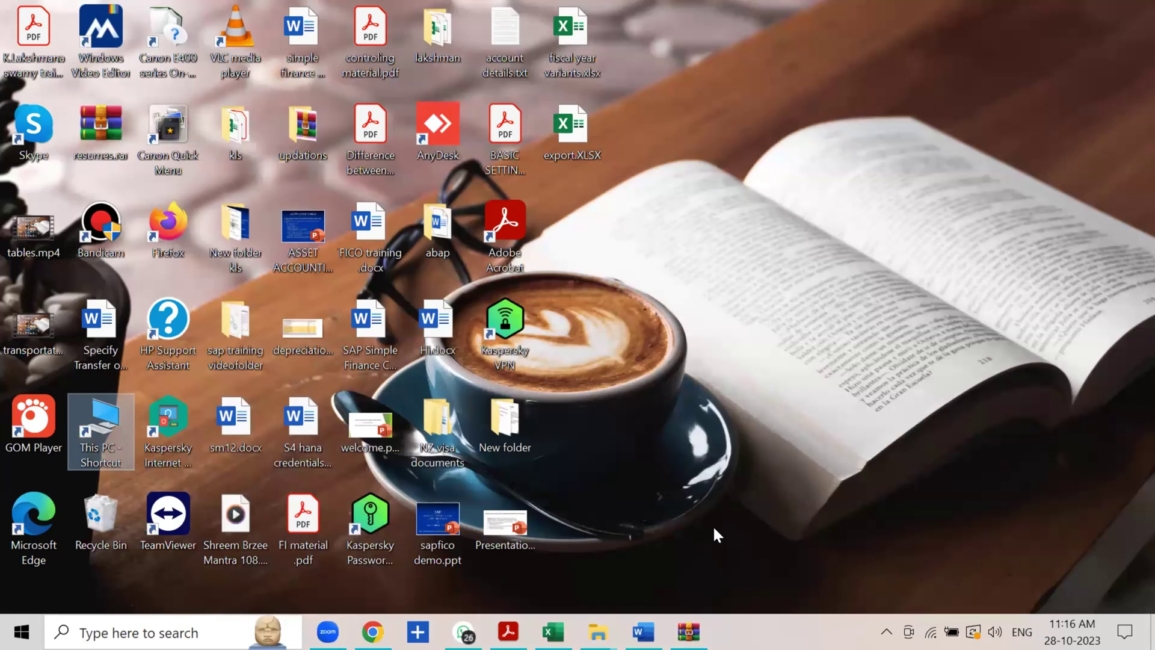
left_click(96, 424)
double_click(96, 424)
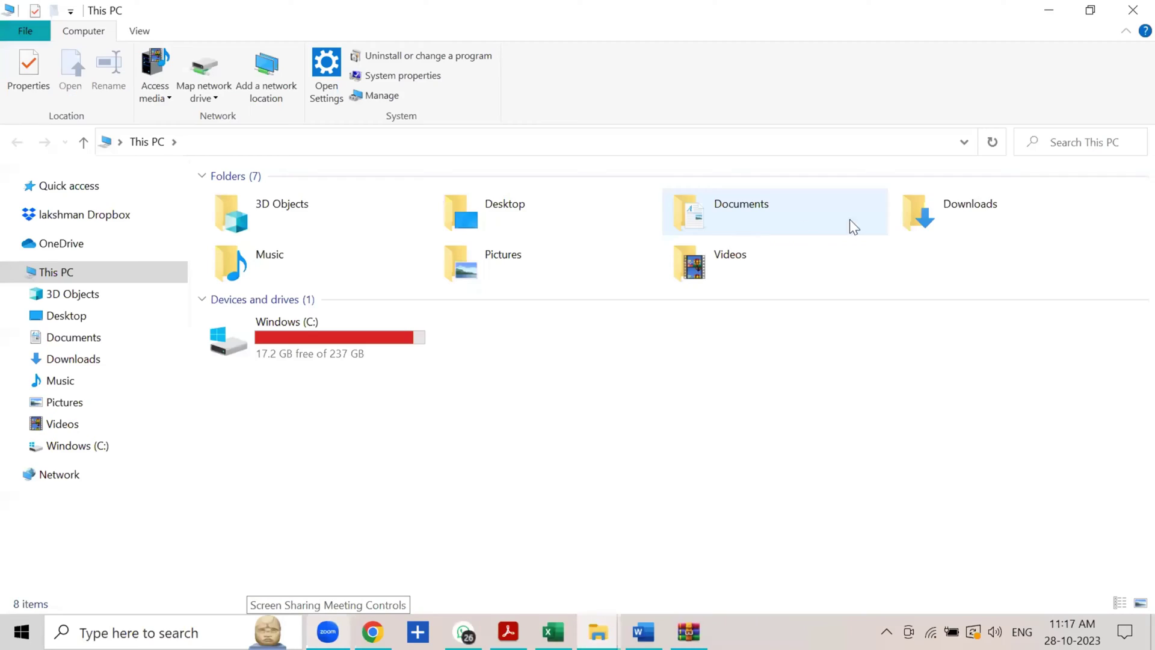
double_click(897, 205)
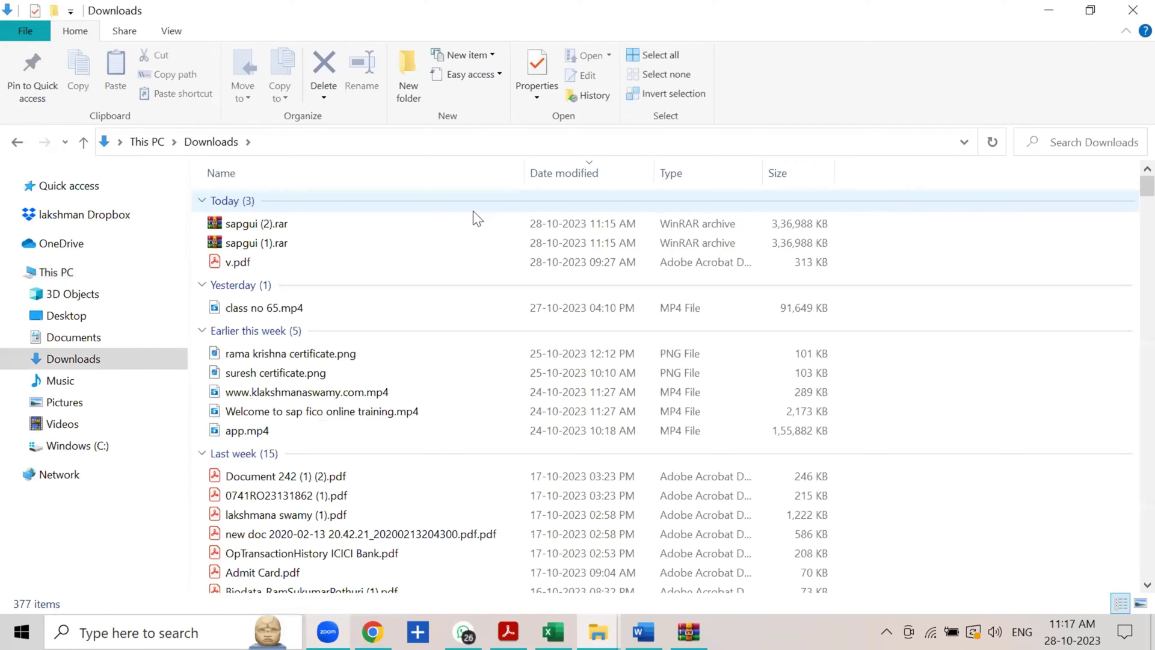
left_click(272, 240)
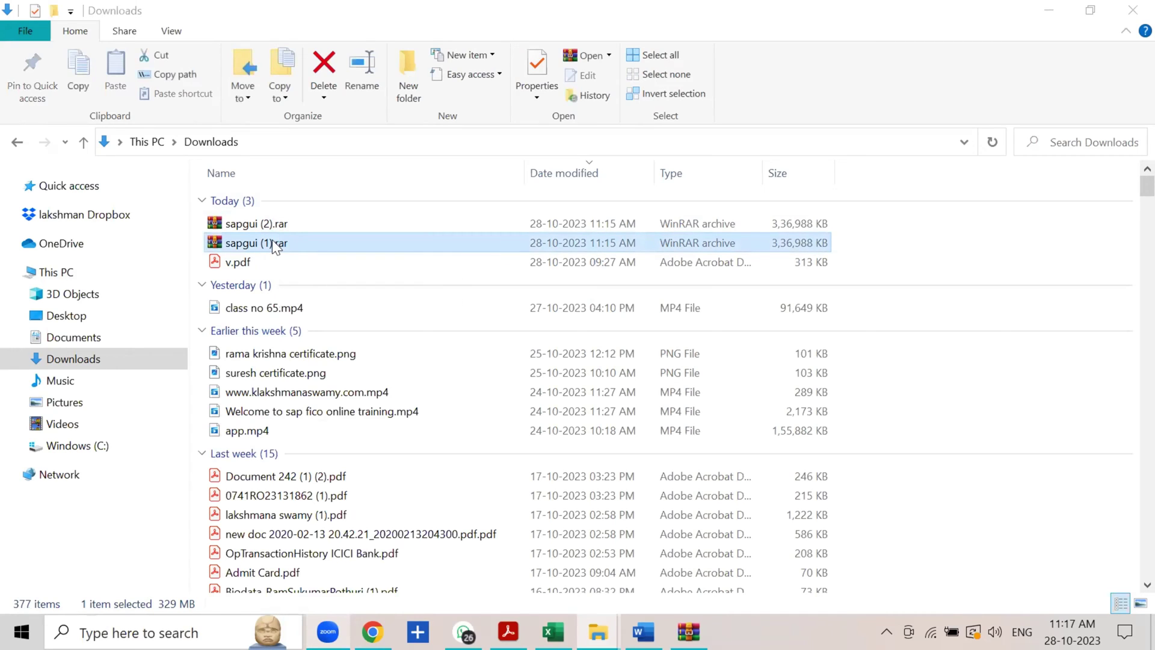
double_click(272, 241)
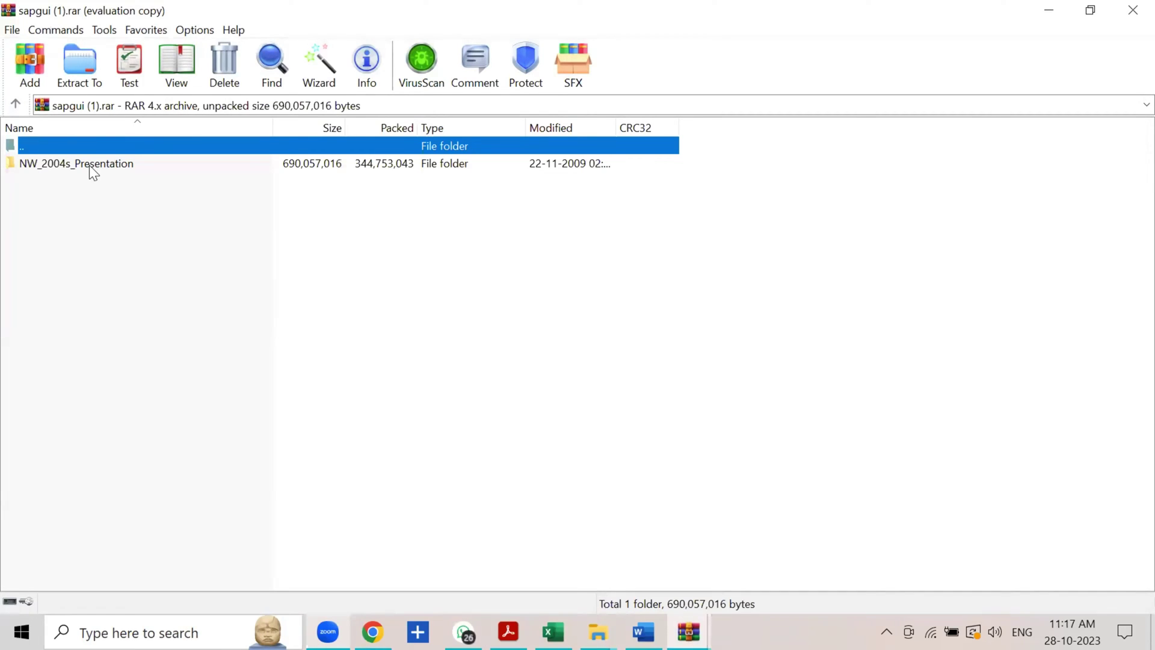
Step: Browse to NW_2004s_Presentation\PRES1\GUI\WINDOWS\WIN32 in the archive and run SetupALL.exe
double_click(89, 166)
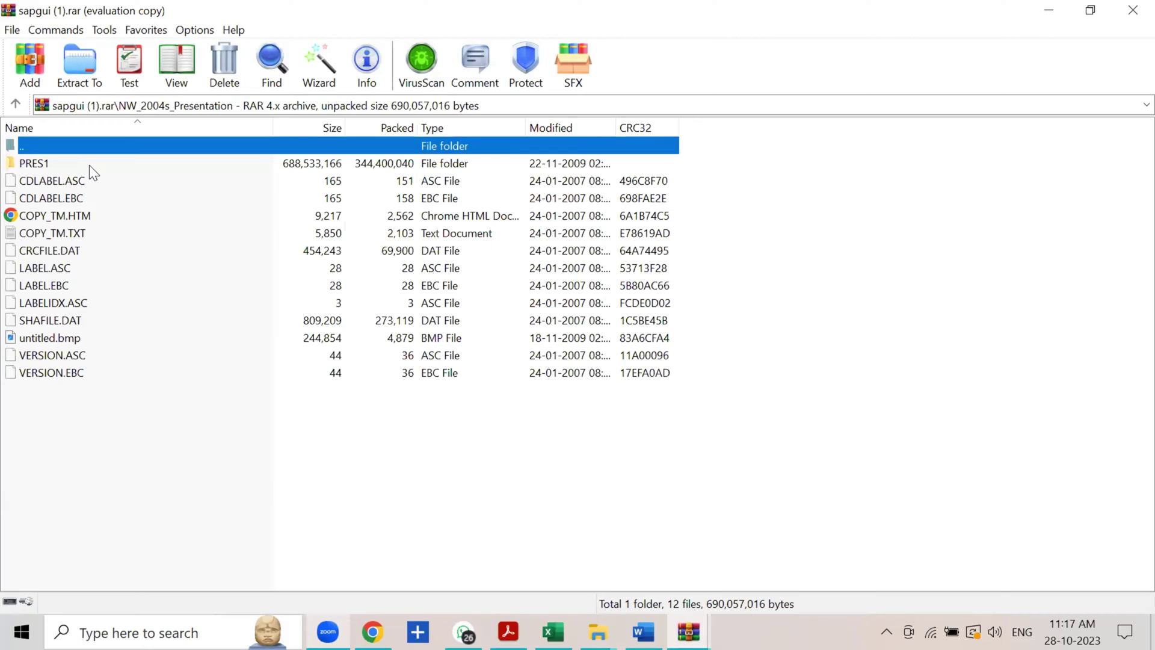
double_click(35, 164)
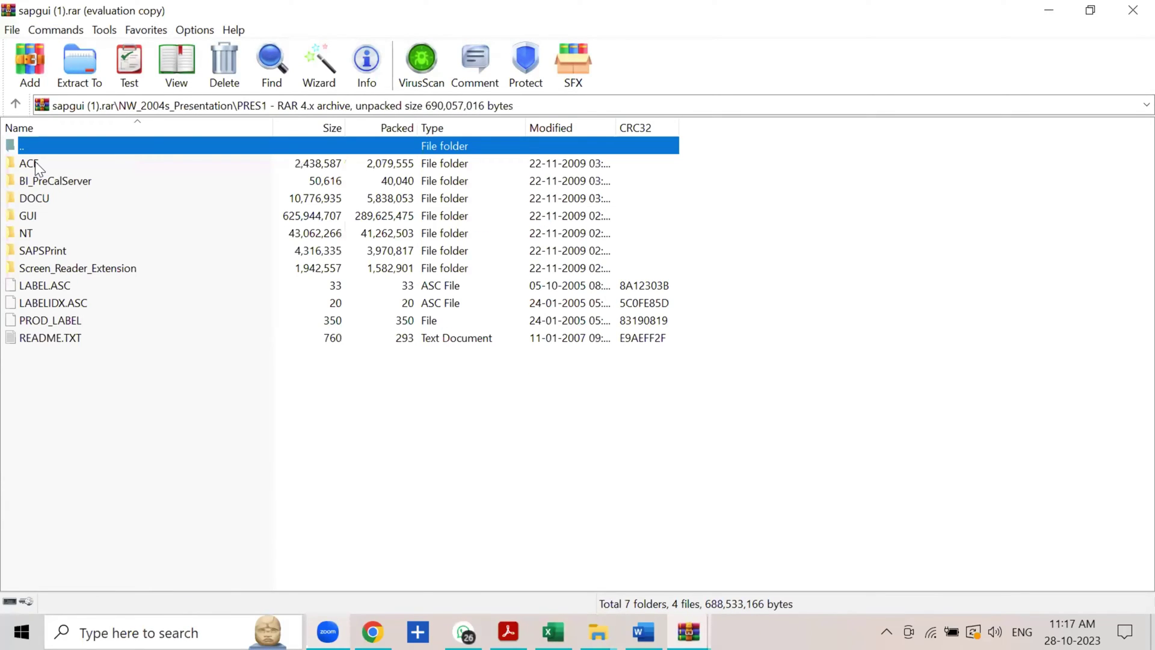
double_click(30, 220)
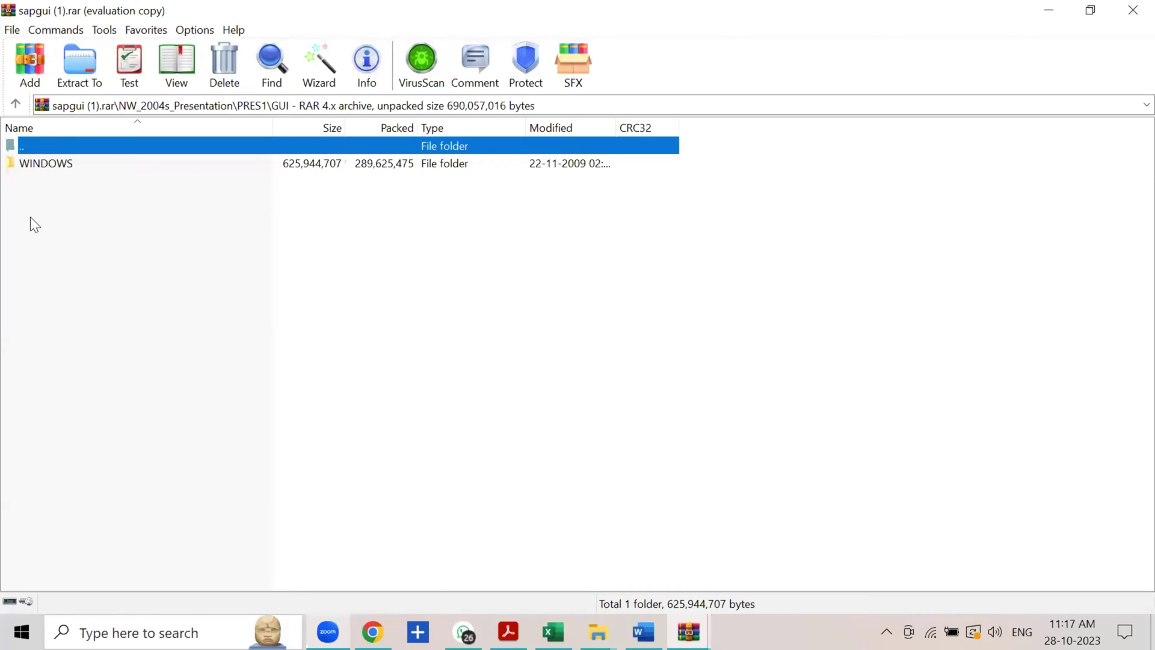
double_click(49, 166)
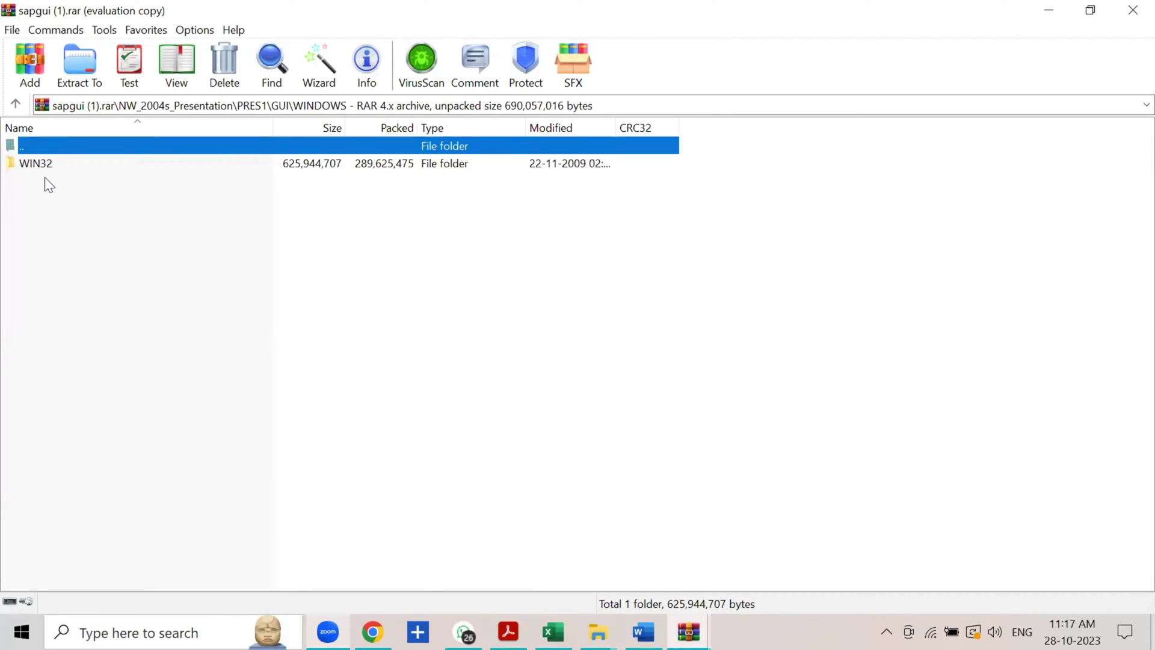
double_click(46, 165)
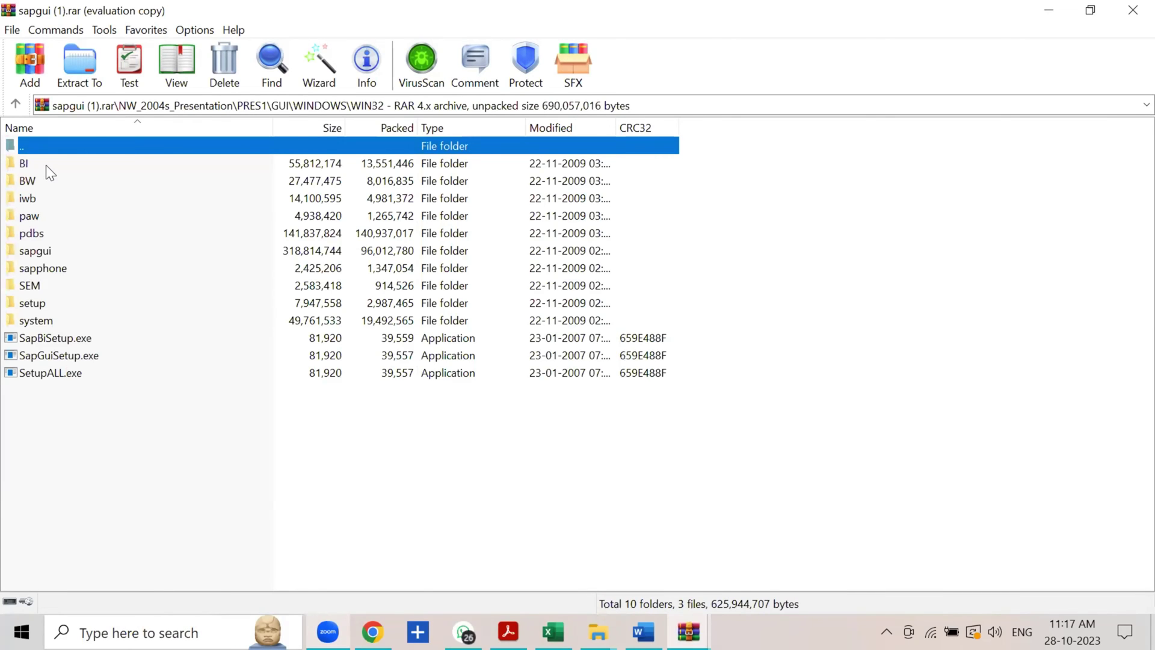
double_click(74, 372)
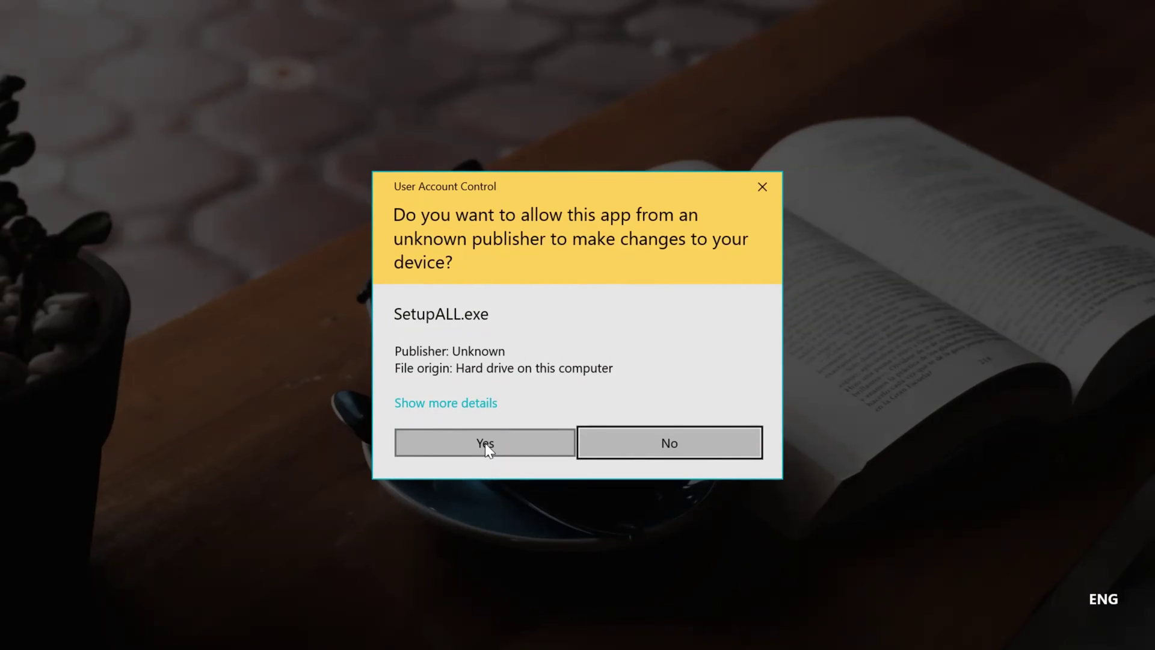
Step: Allow the installer to run and select SAP GUI for Windows 7.10 for installation
left_click(485, 442)
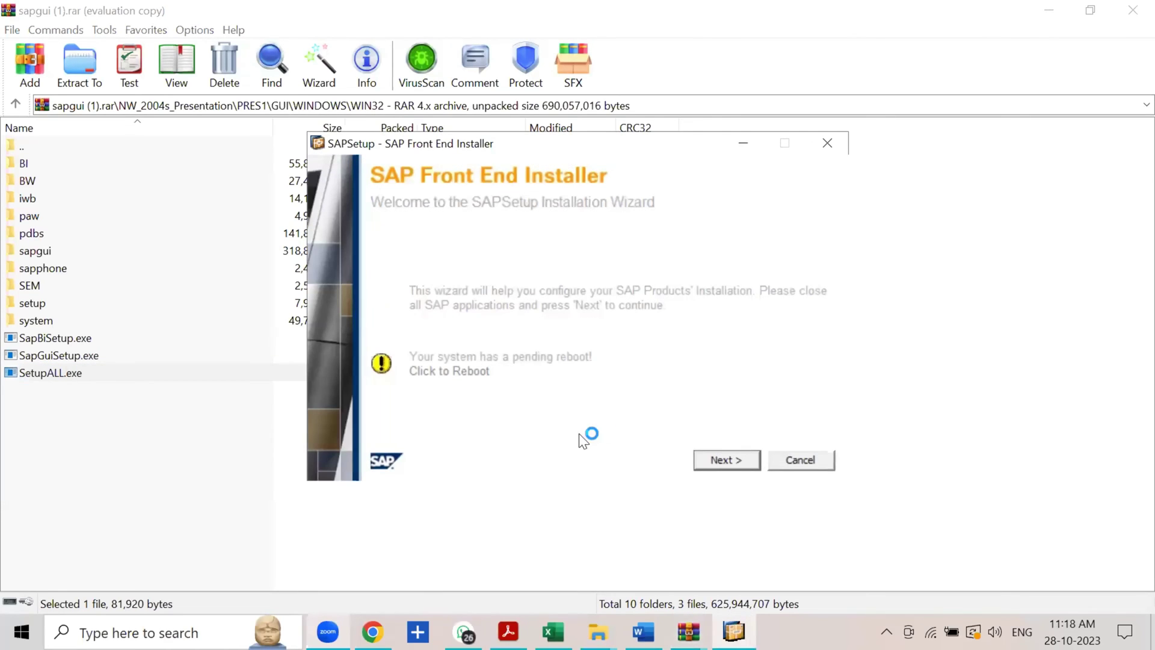
left_click(719, 459)
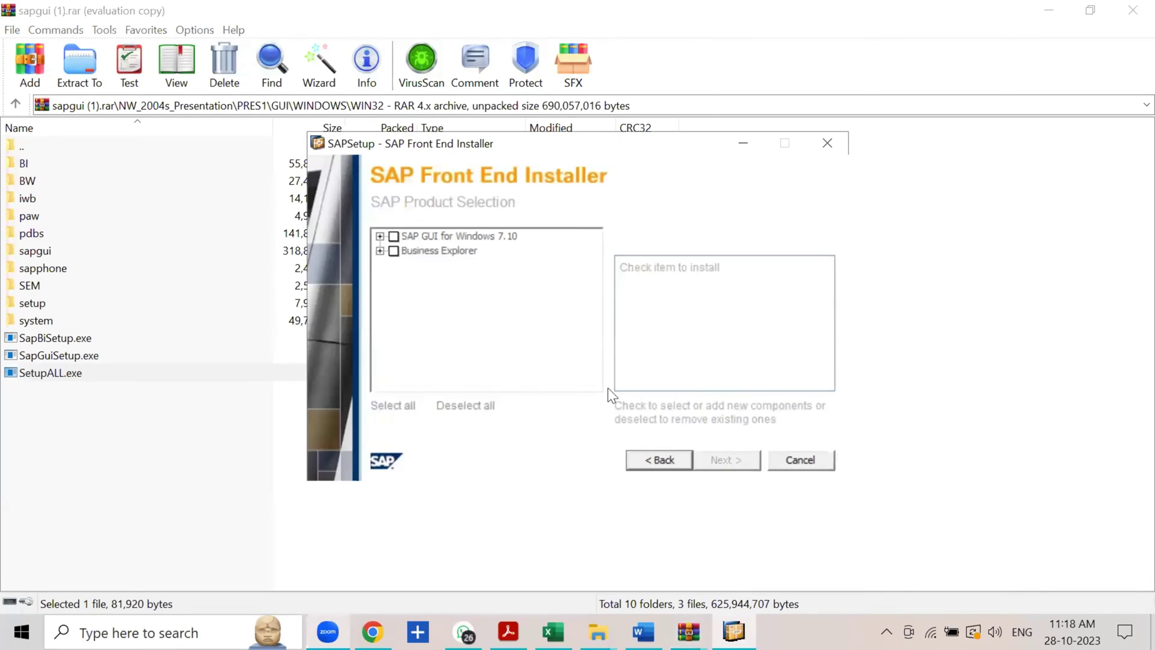
left_click(393, 235)
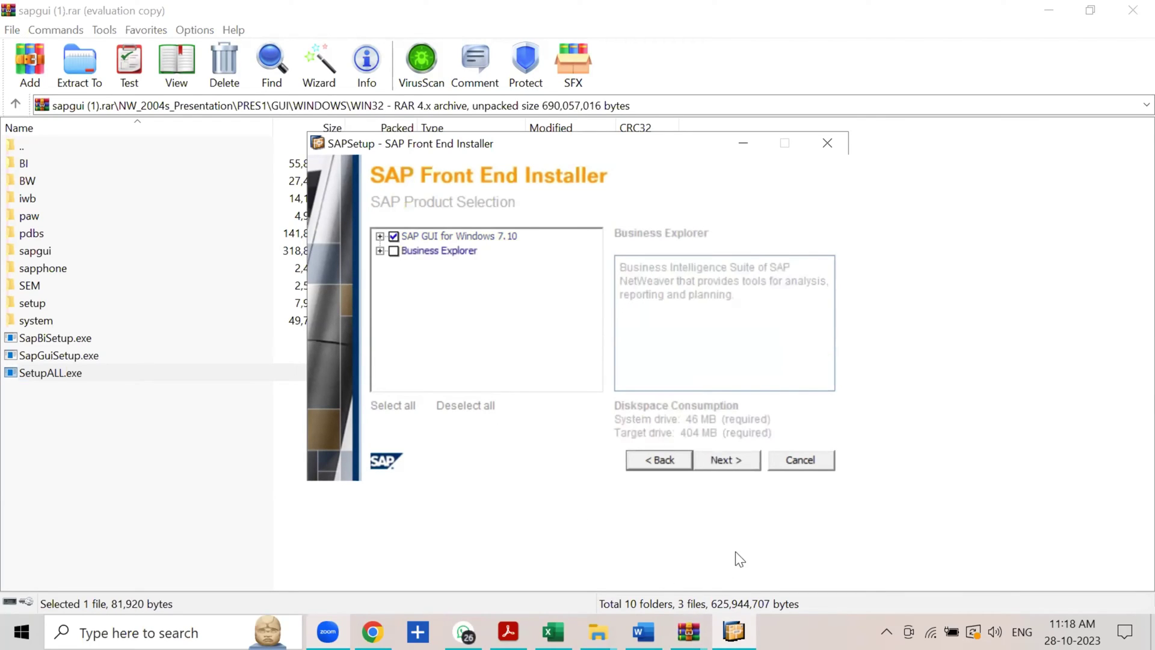
left_click(736, 459)
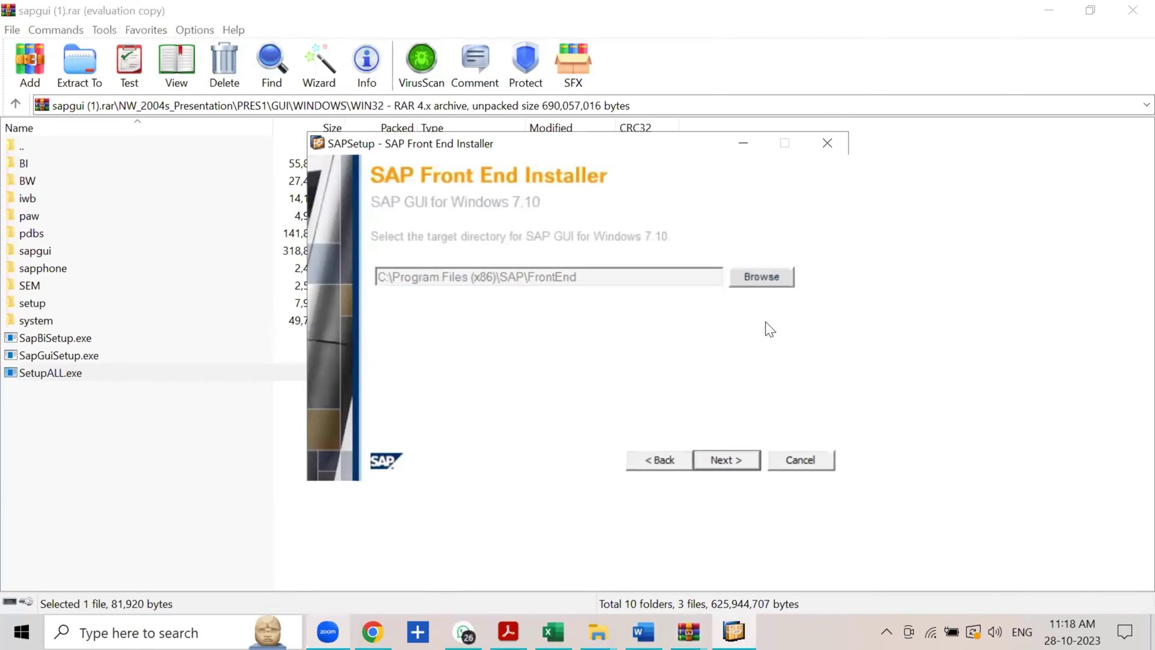
Step: Set the installation directory to the Desktop (C:\Users\Admin\Desktop)
left_click(765, 279)
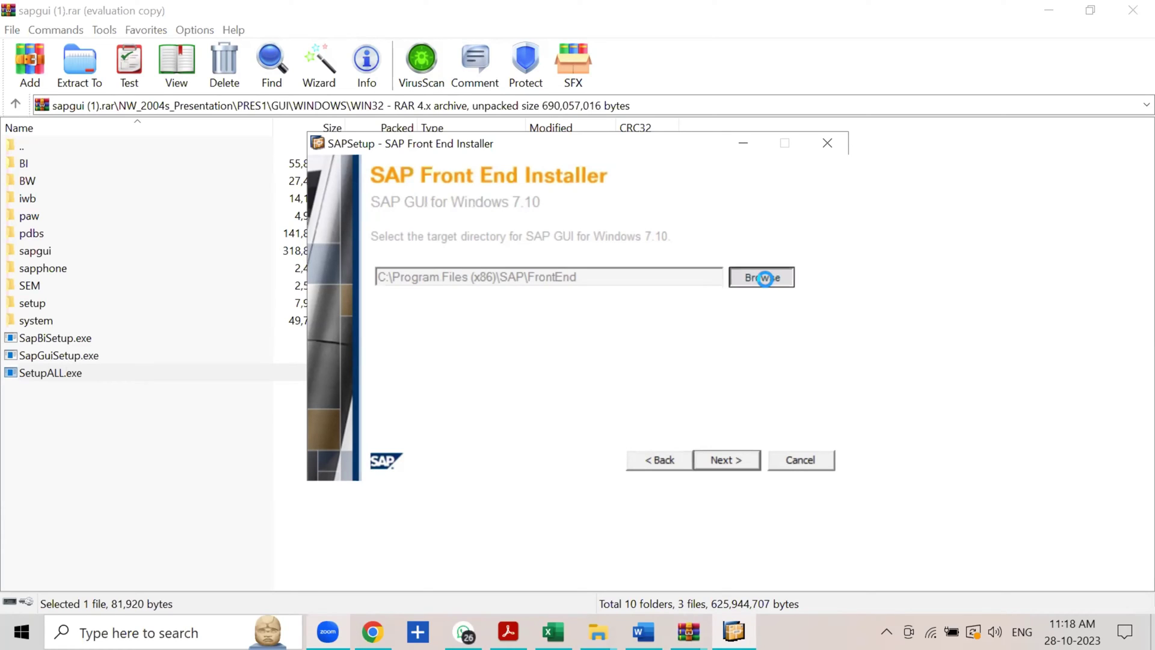
left_click(486, 248)
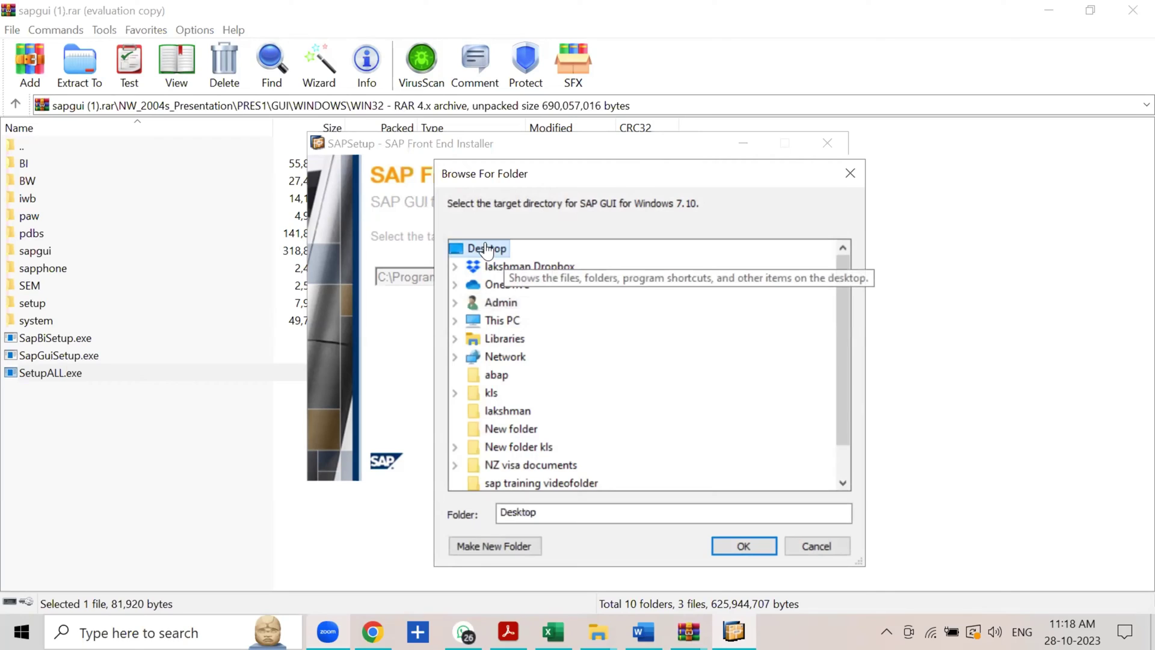
left_click(736, 542)
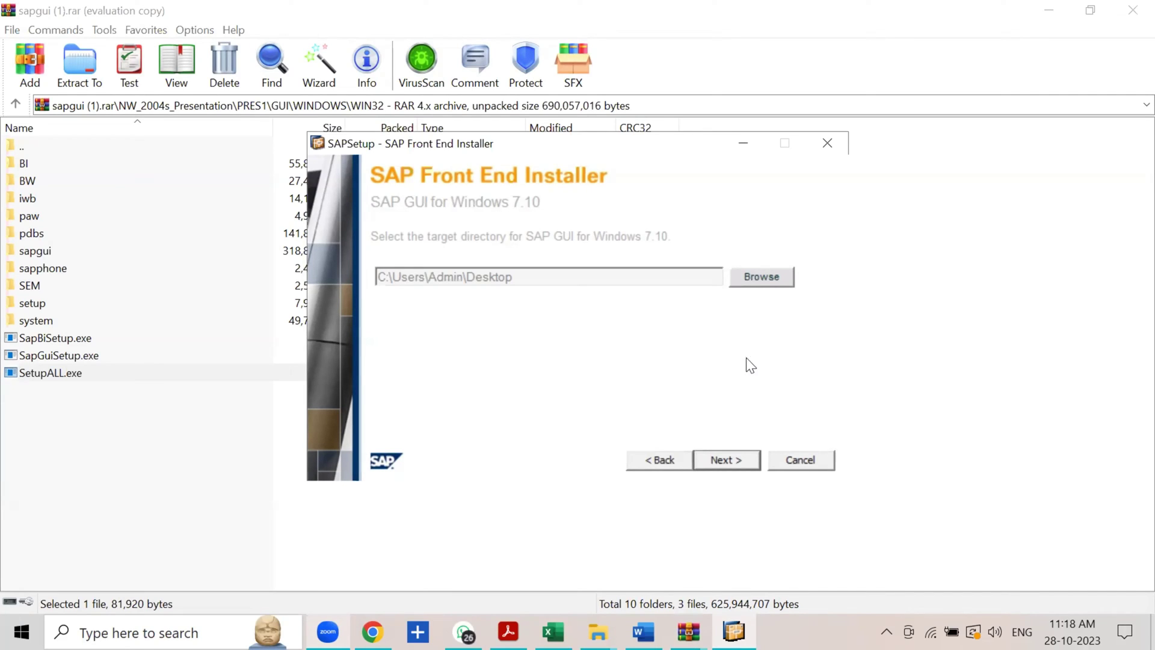
Step: Run the SAP GUI 7.10 installation and close the installer once it completes
left_click(725, 459)
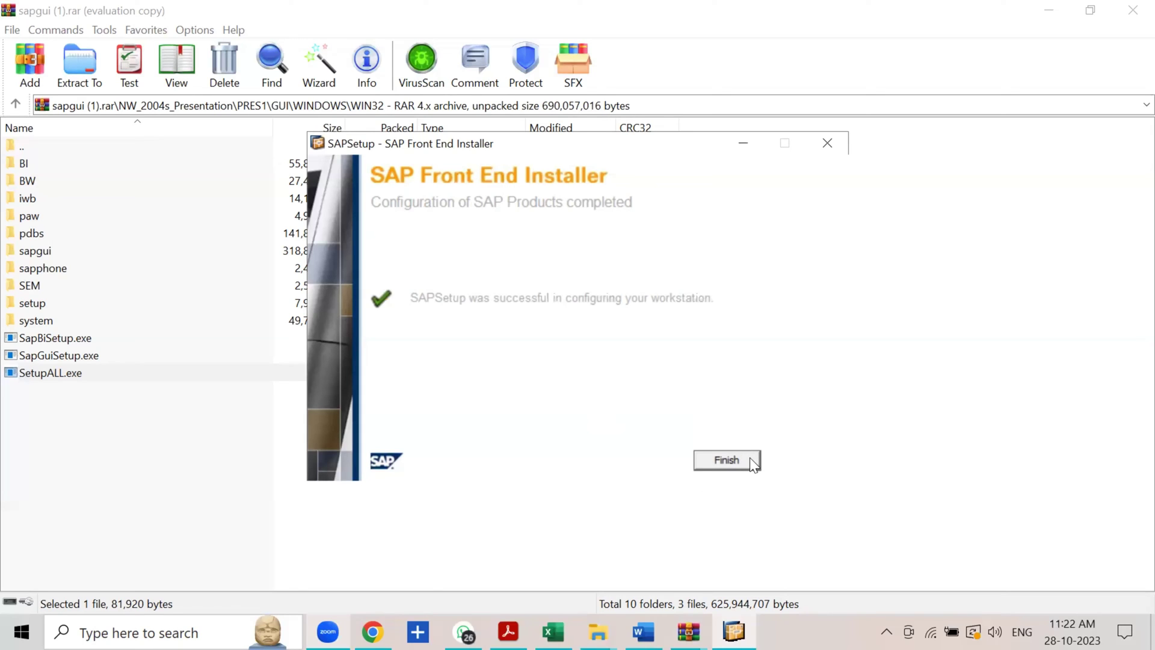
left_click(728, 460)
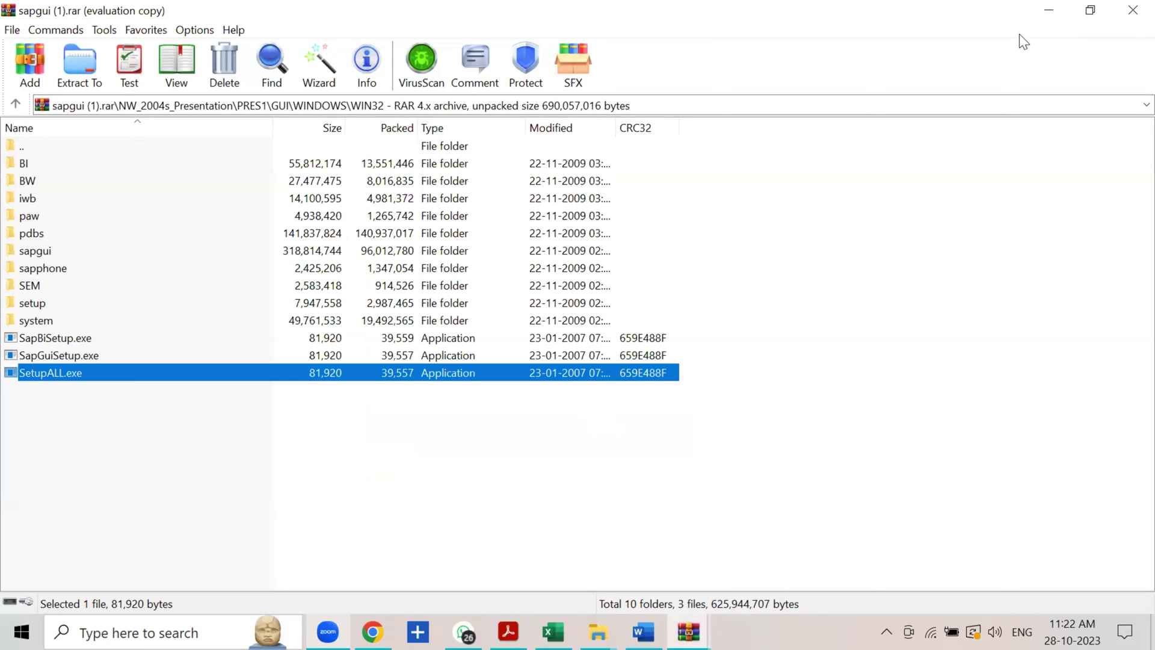
Step: Minimize WinRAR and drag the SAP Logon shortcut across the desktop
key("super+Down")
key("super+Down")
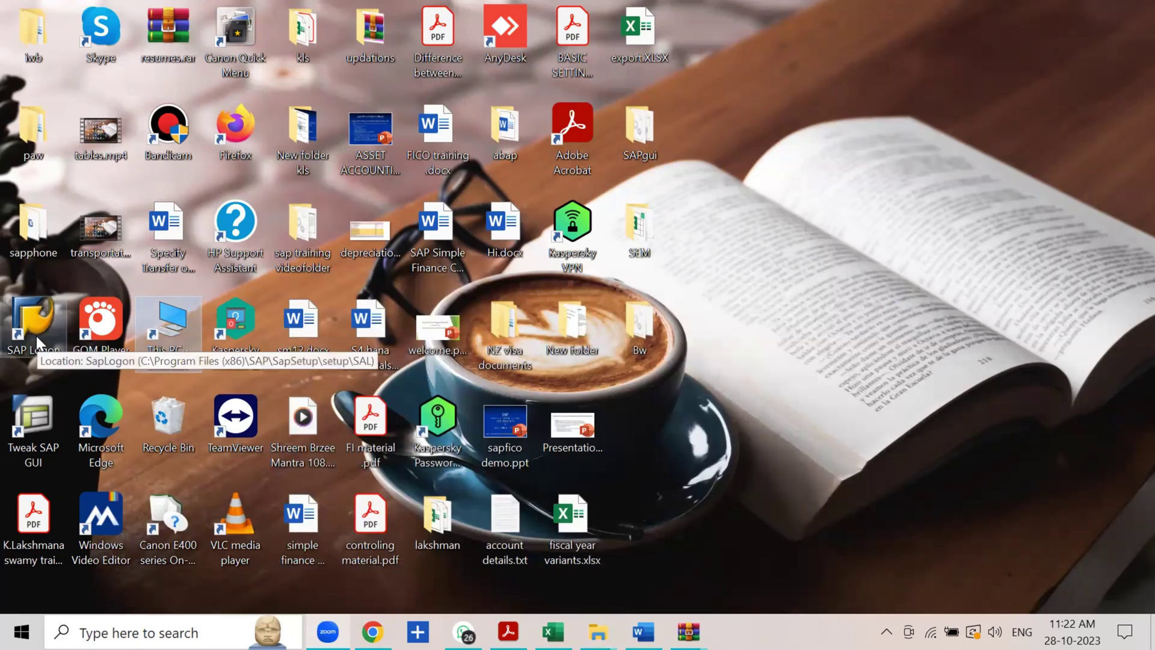
left_click_drag(36, 336, 759, 337)
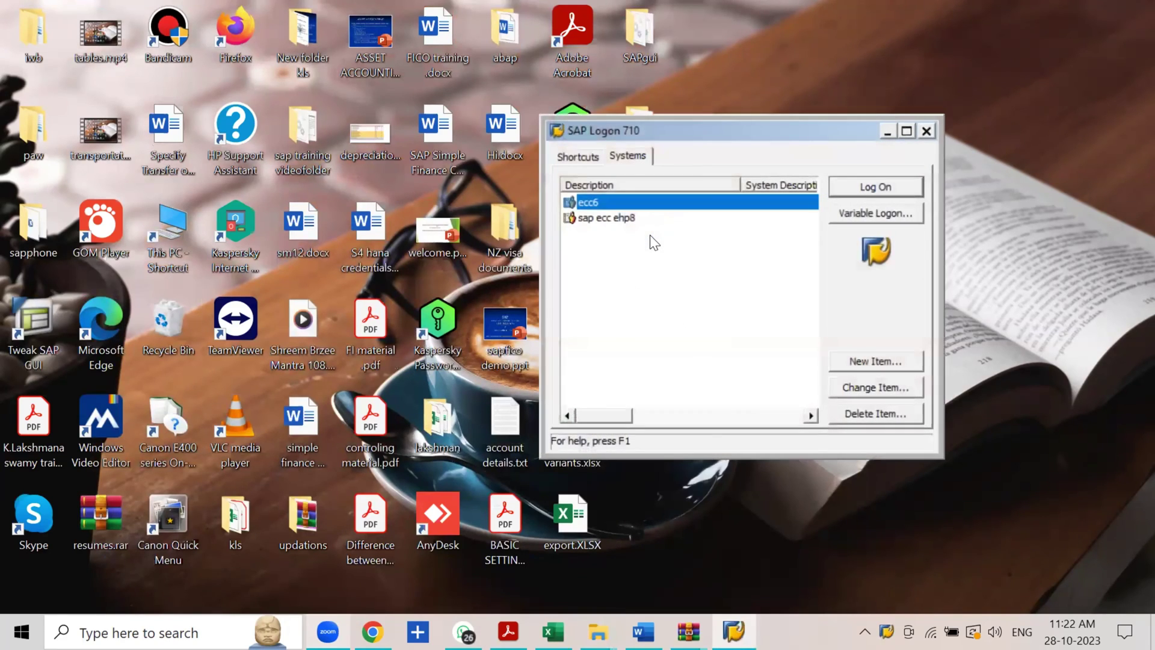
left_click(854, 361)
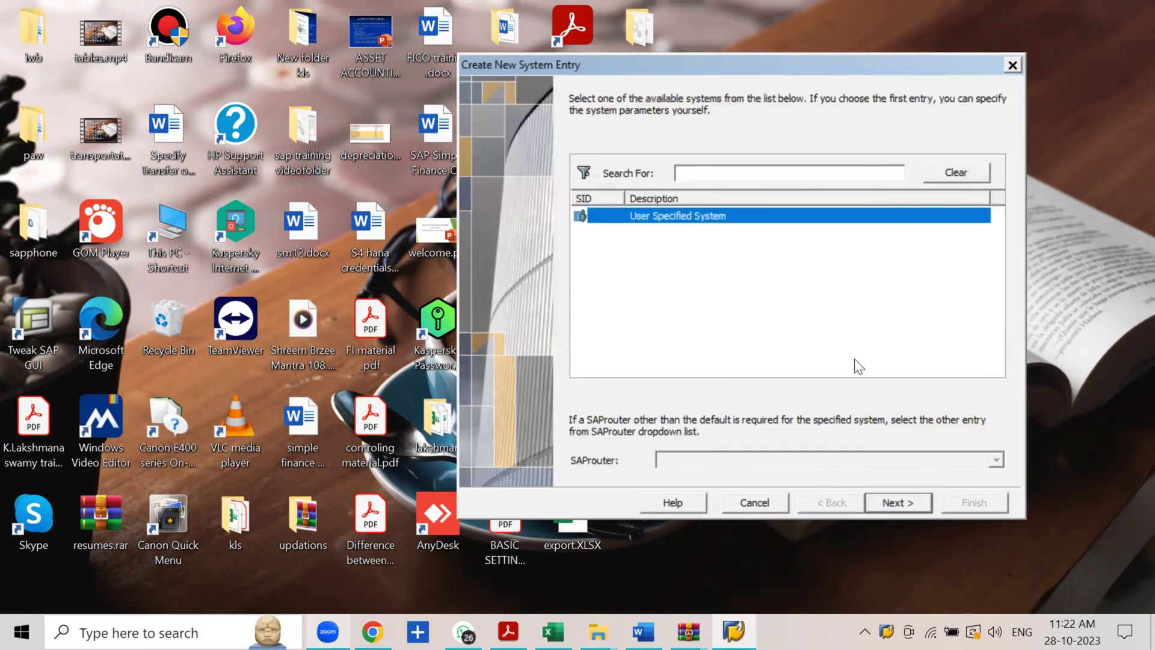
left_click(886, 500)
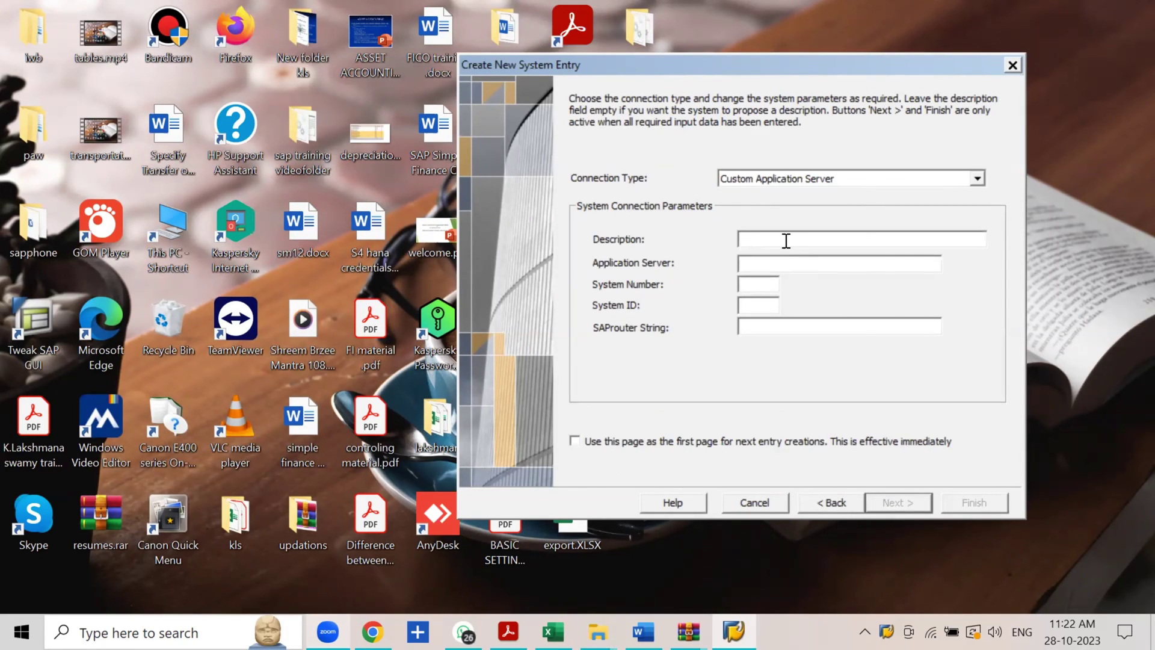
left_click(785, 264)
left_click(768, 287)
left_click(766, 300)
left_click(806, 240)
left_click(803, 267)
left_click(768, 282)
left_click(764, 306)
left_click(762, 282)
left_click(762, 261)
left_click(761, 235)
left_click(765, 265)
left_click(765, 280)
left_click(766, 305)
left_click(1011, 67)
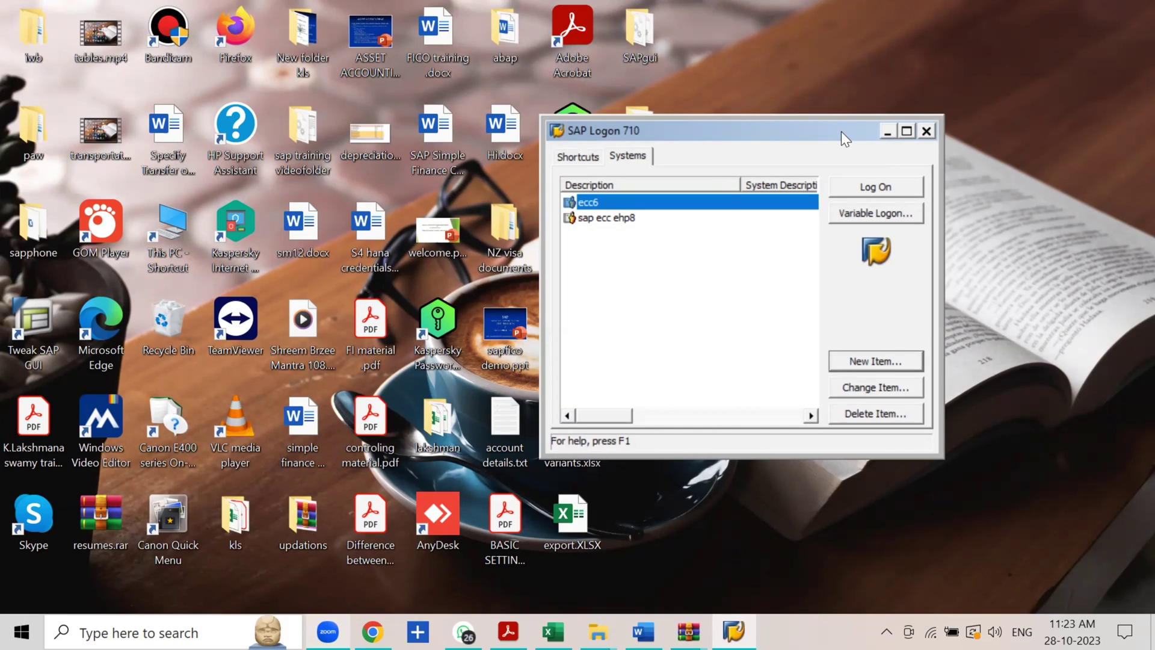
Step: Log on to sap ecc ehp8 and move through the Client 800, User and Password fields
left_click(621, 218)
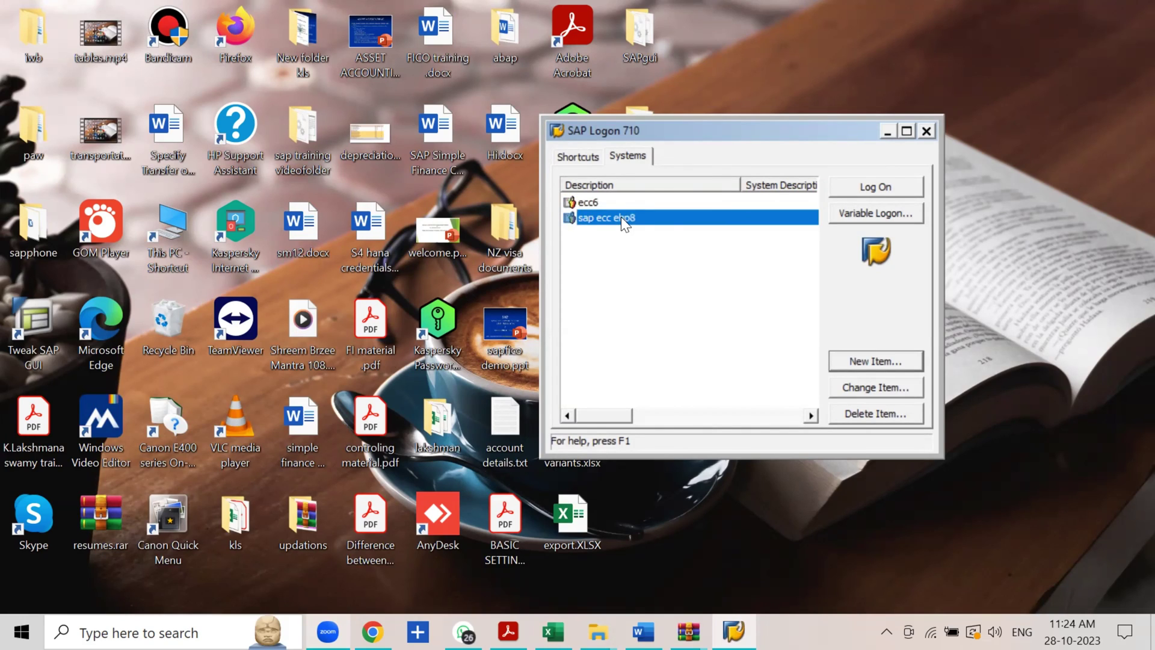
left_click(863, 184)
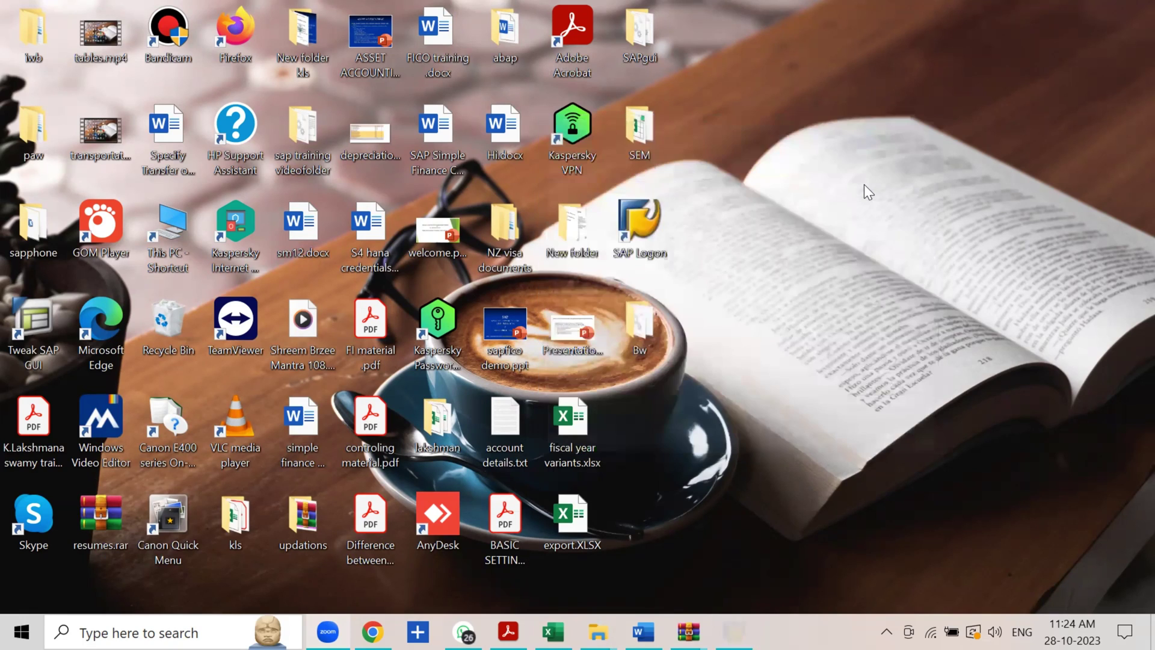
double_click(634, 220)
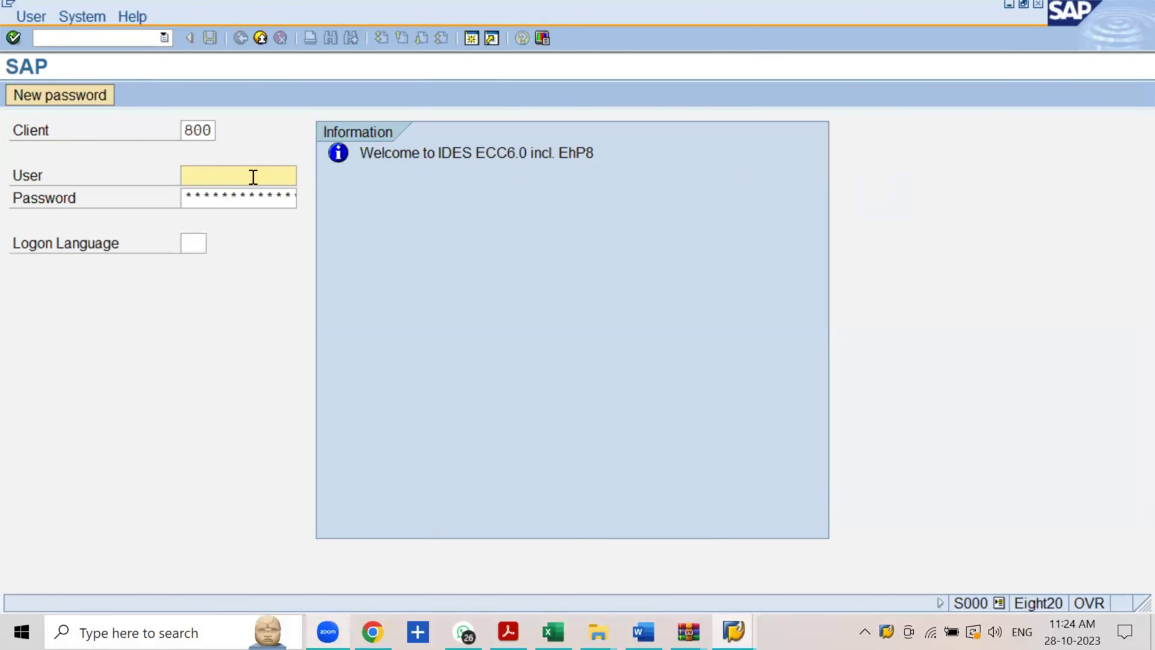
left_click(256, 198)
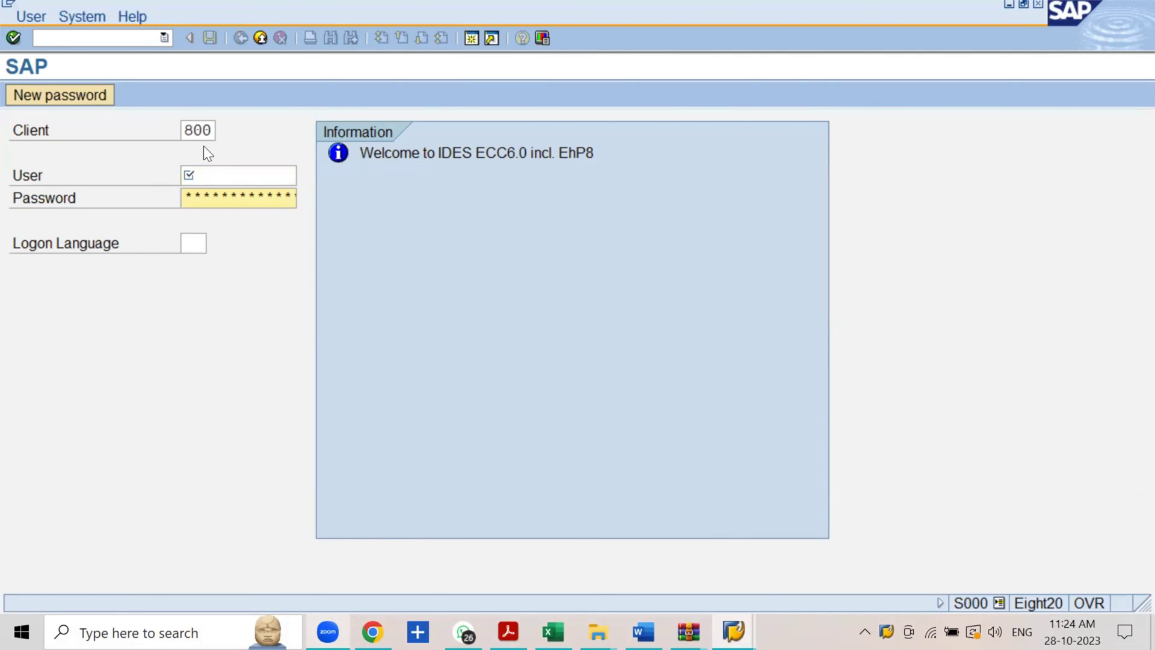
left_click(213, 129)
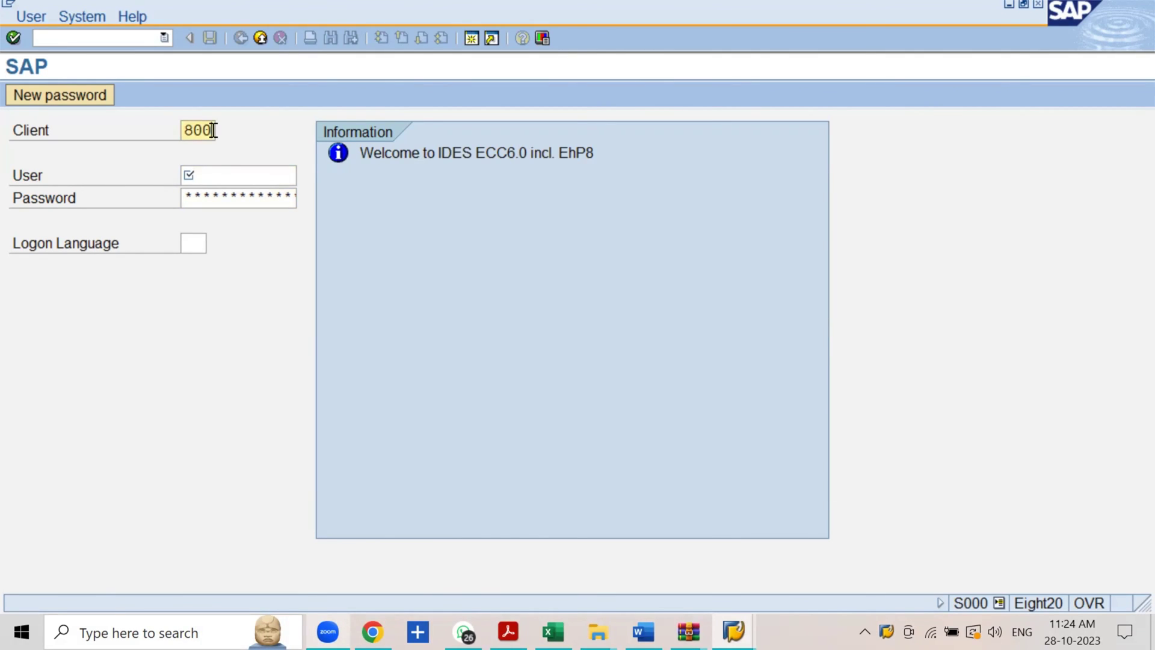
left_click(222, 174)
left_click(223, 199)
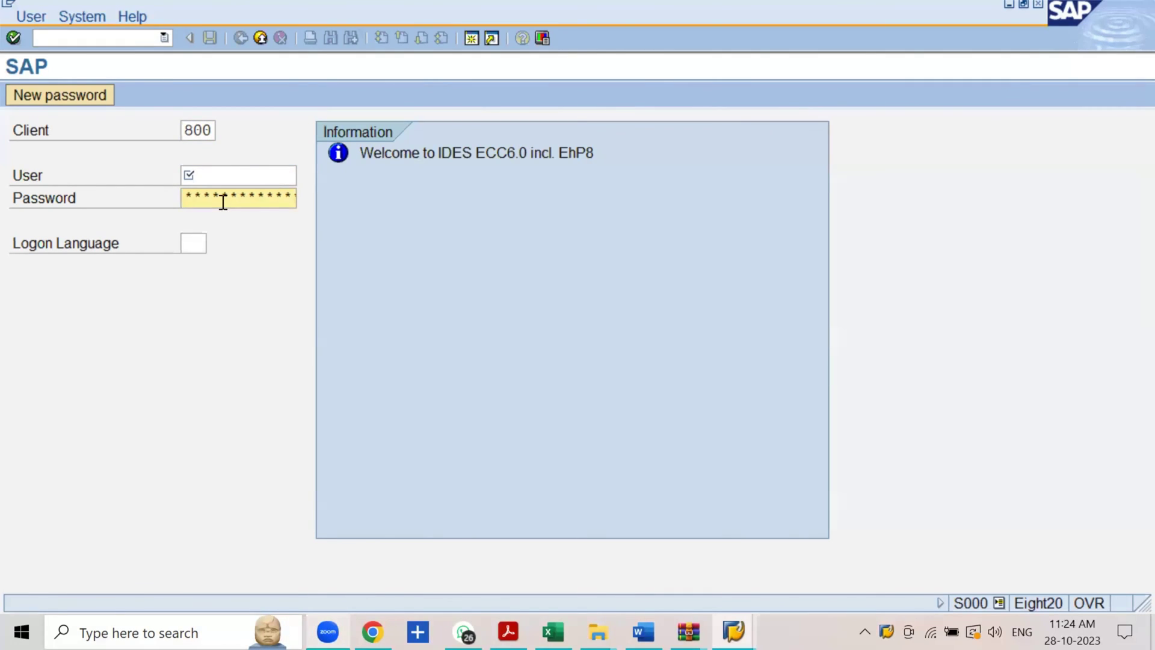